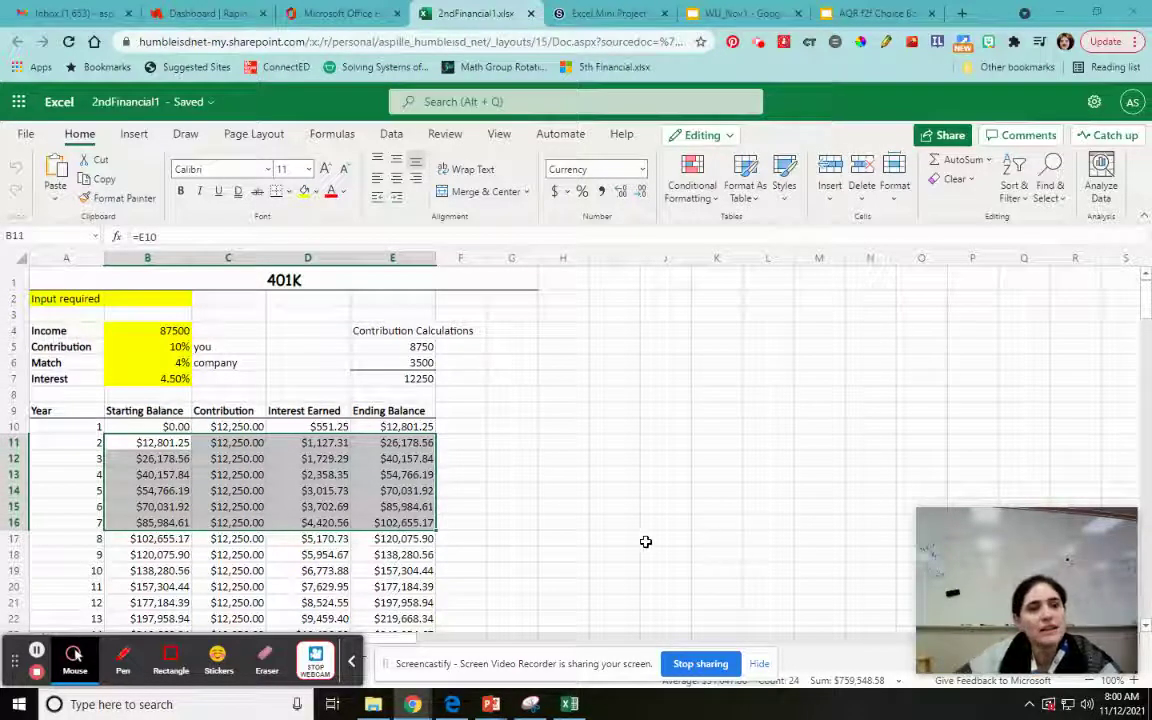
Step: Examine the 401K sheet's contribution rate in B5, the contribution formula in E5 and the yearly balance table down to its last year
click(574, 416)
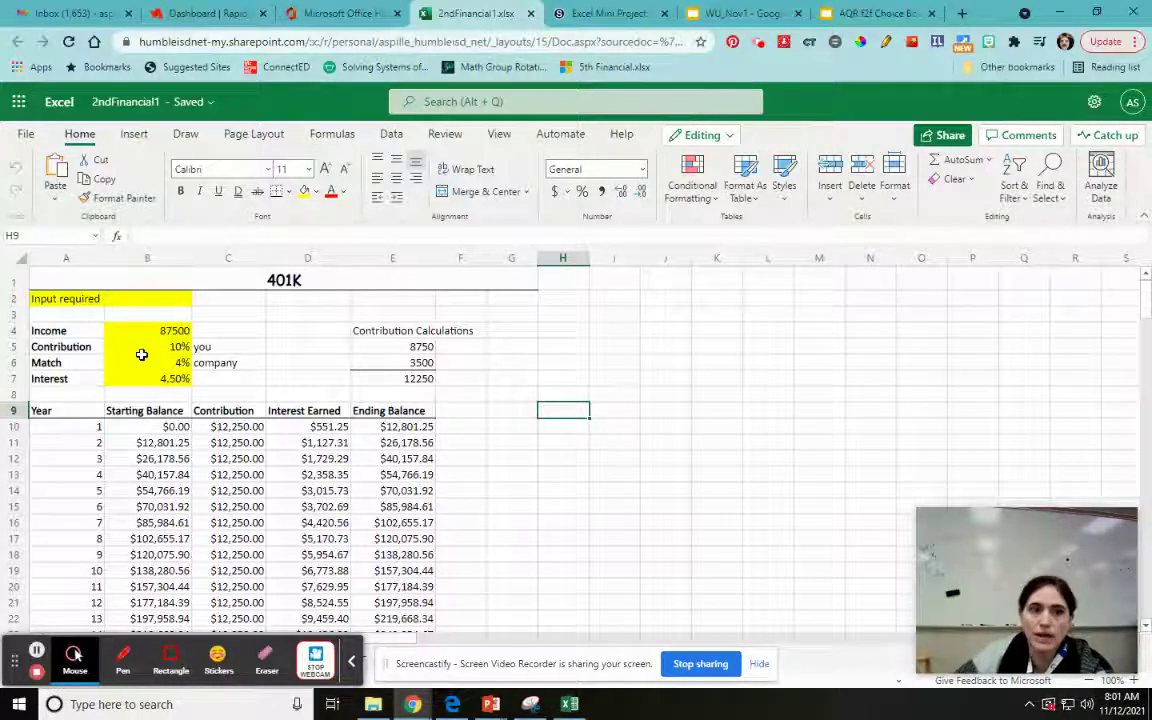
click(145, 346)
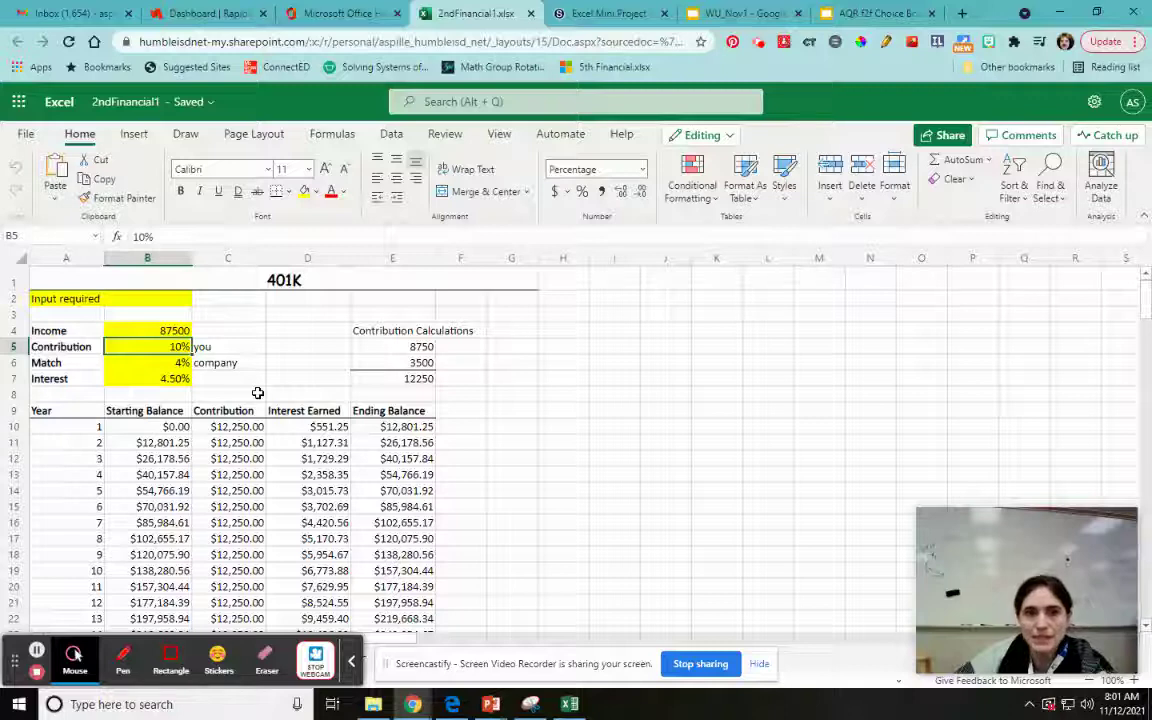
click(388, 346)
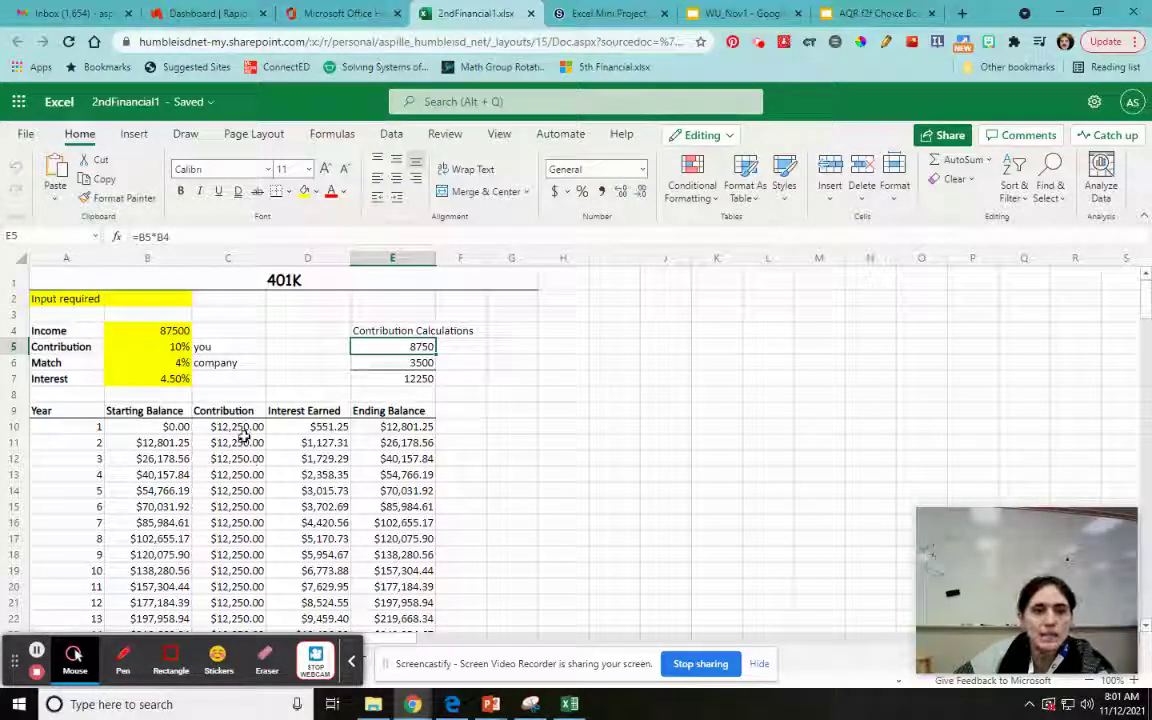
scroll(449, 518, down, 8)
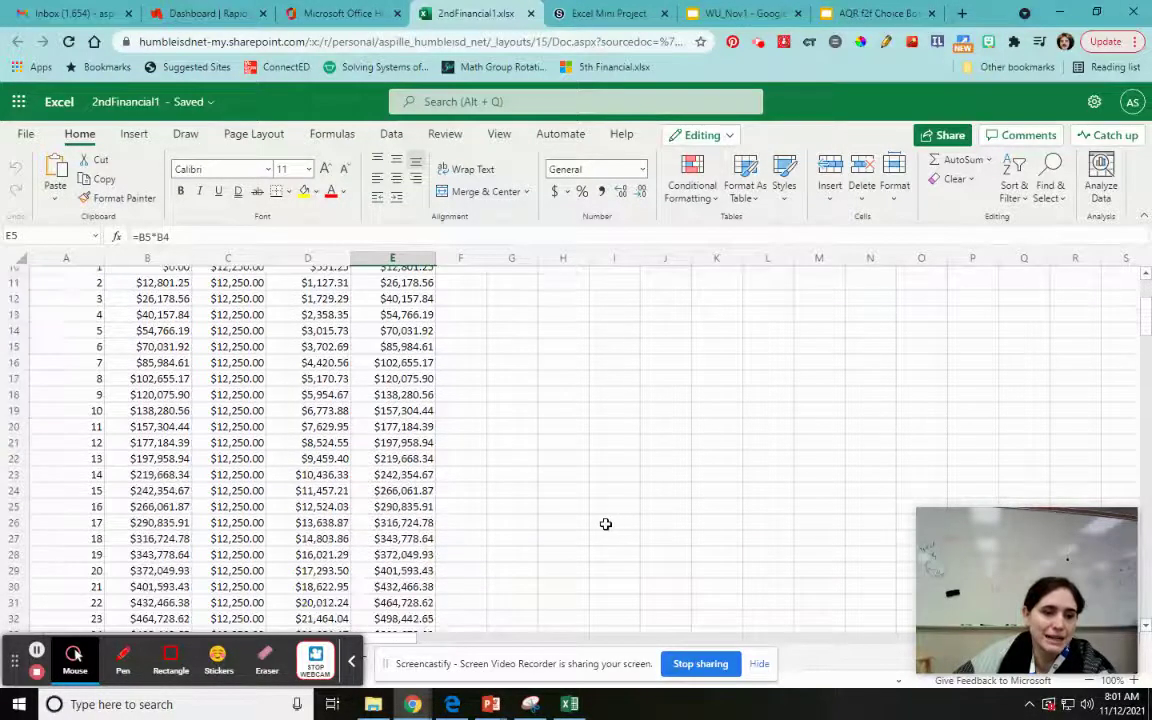
scroll(310, 533, down, 10)
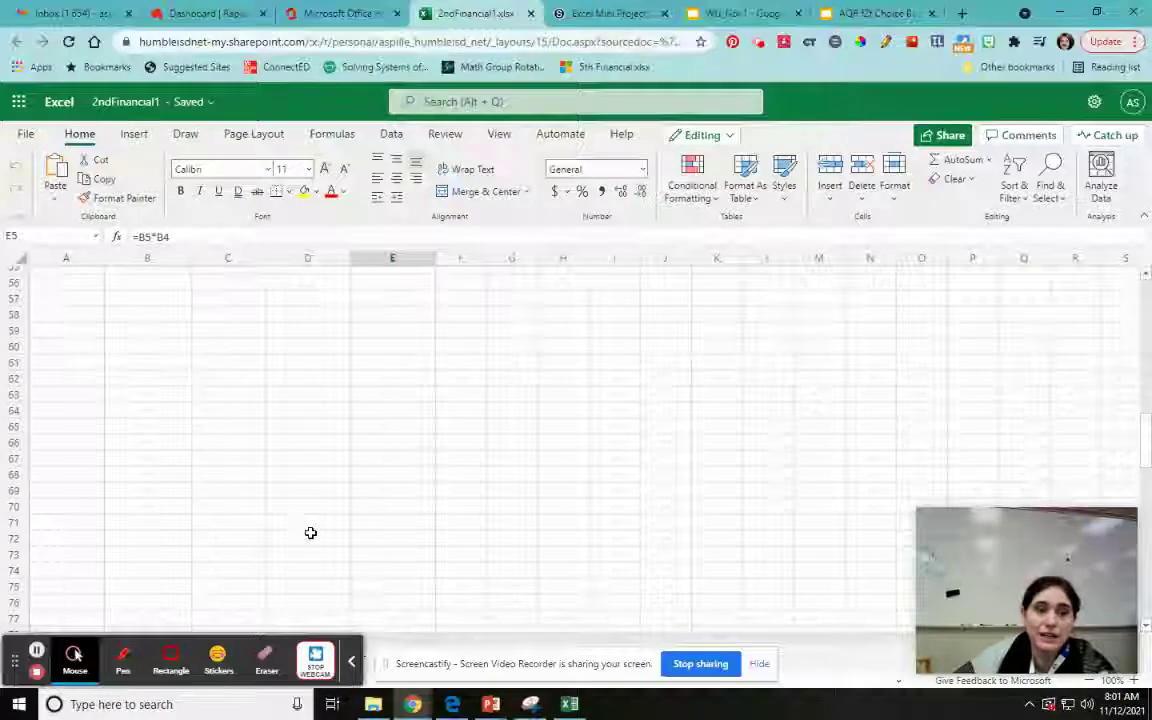
scroll(310, 533, up, 7)
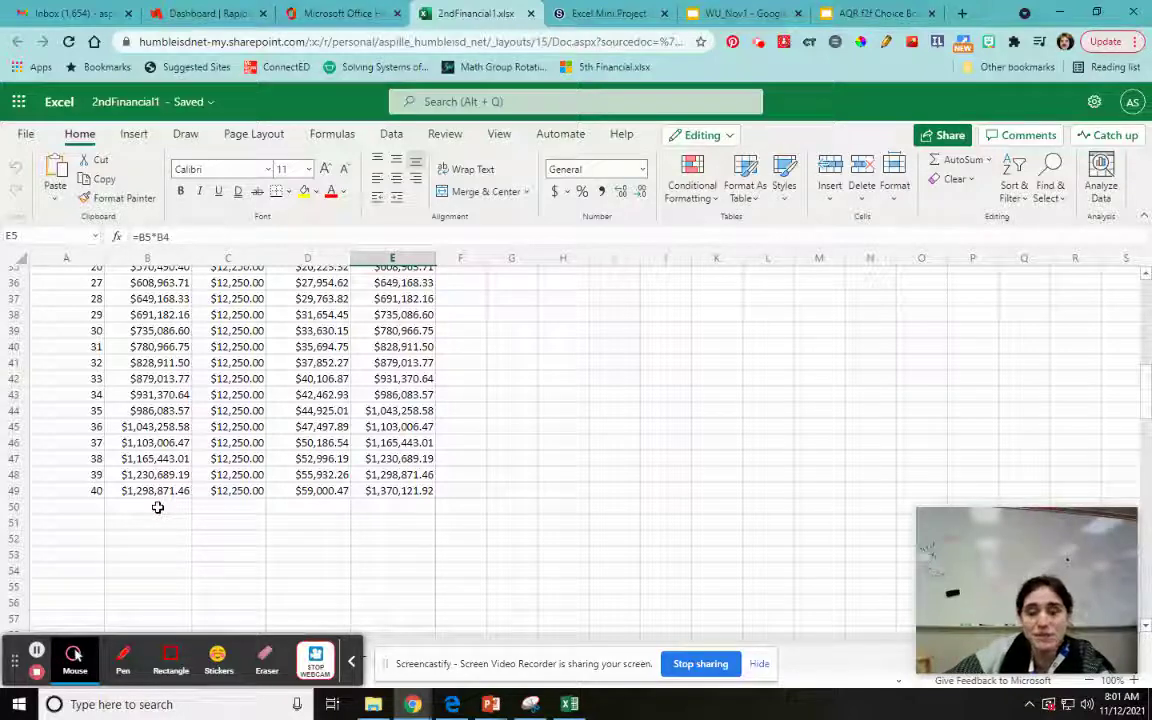
scroll(157, 507, up, 12)
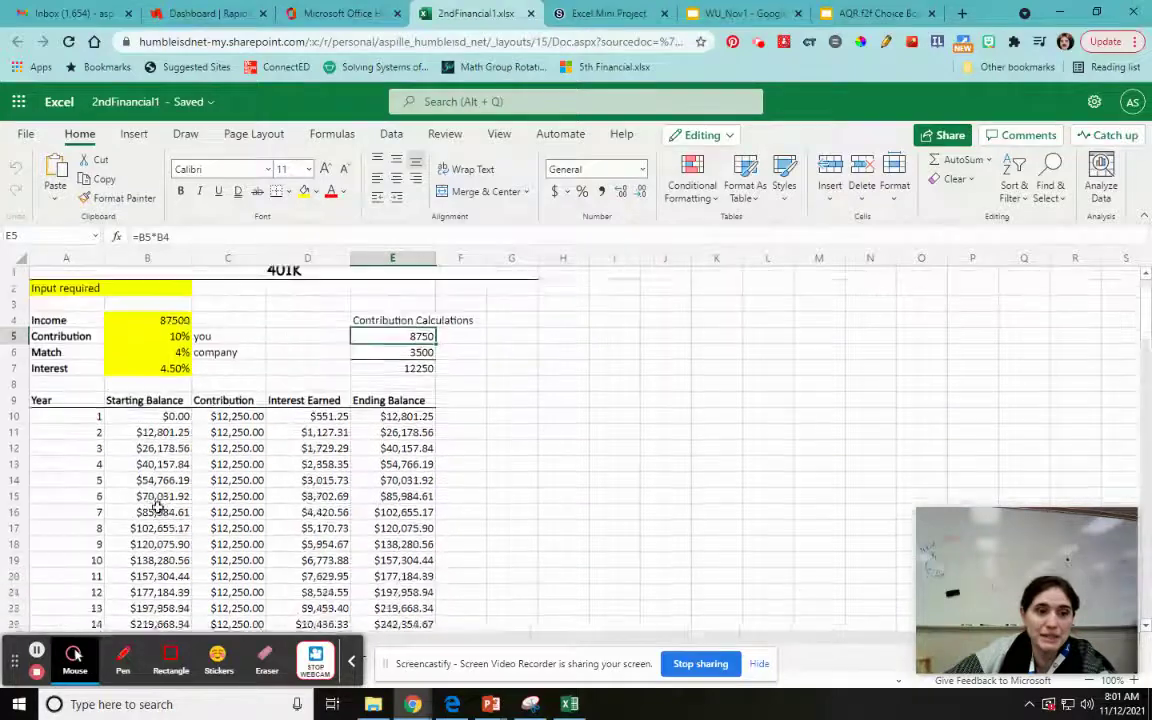
scroll(157, 507, up, 1)
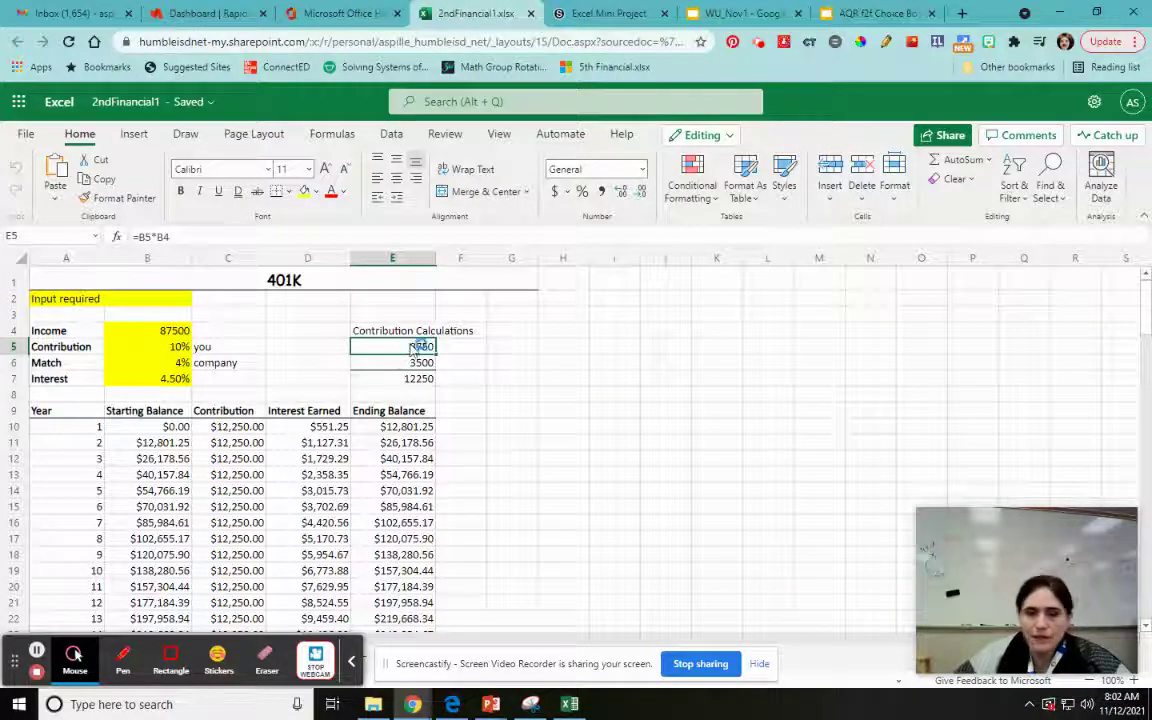
Step: Clear the employee contribution and company match formulas from cells E5 and E6
key(Delete)
key(Down)
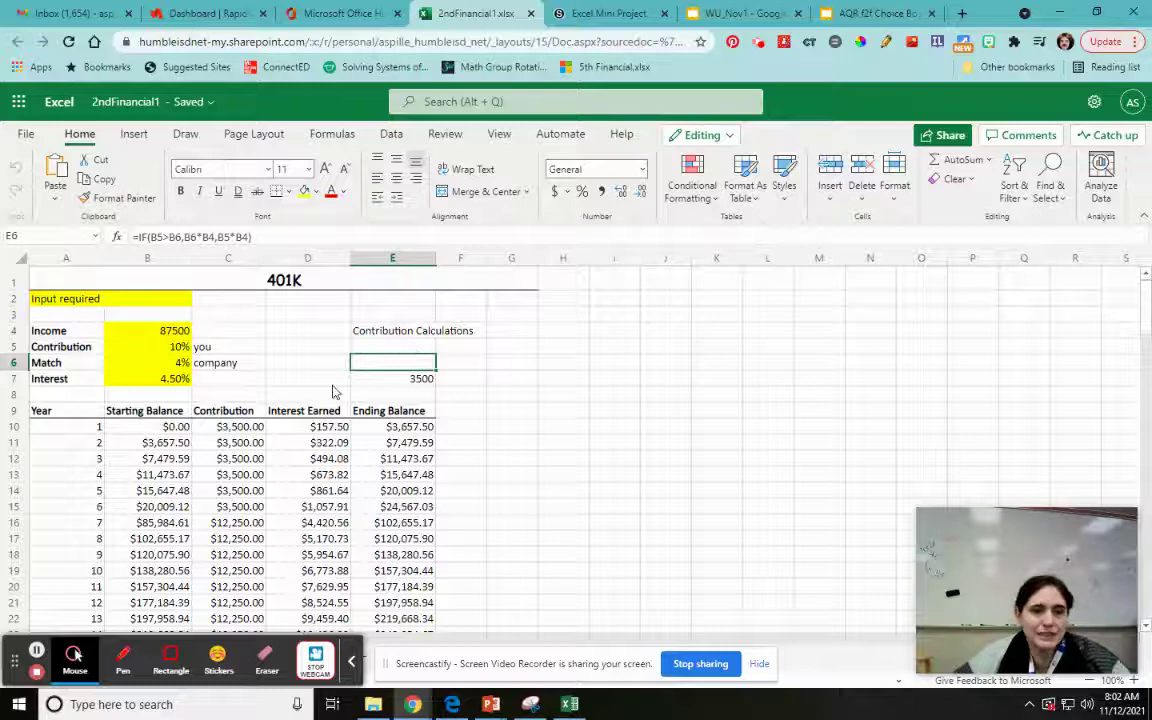
key(Delete)
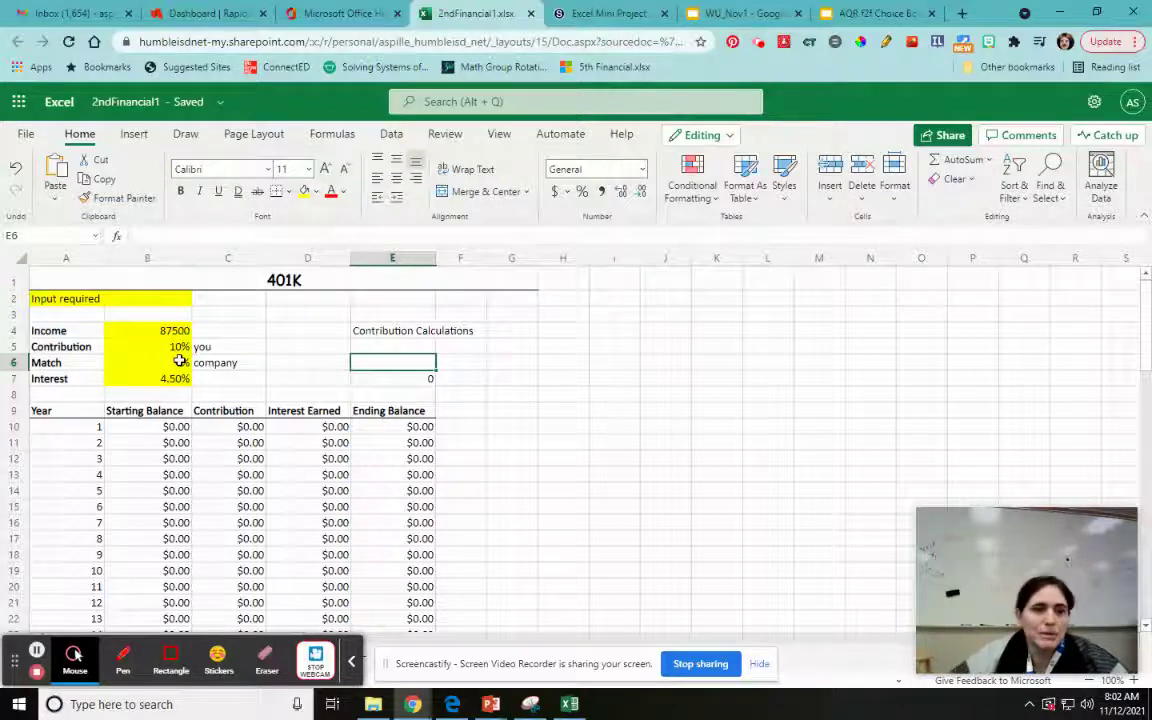
Step: Enter the formula =B5*B4 in cell E5 to calculate the employee contribution from the income
click(373, 346)
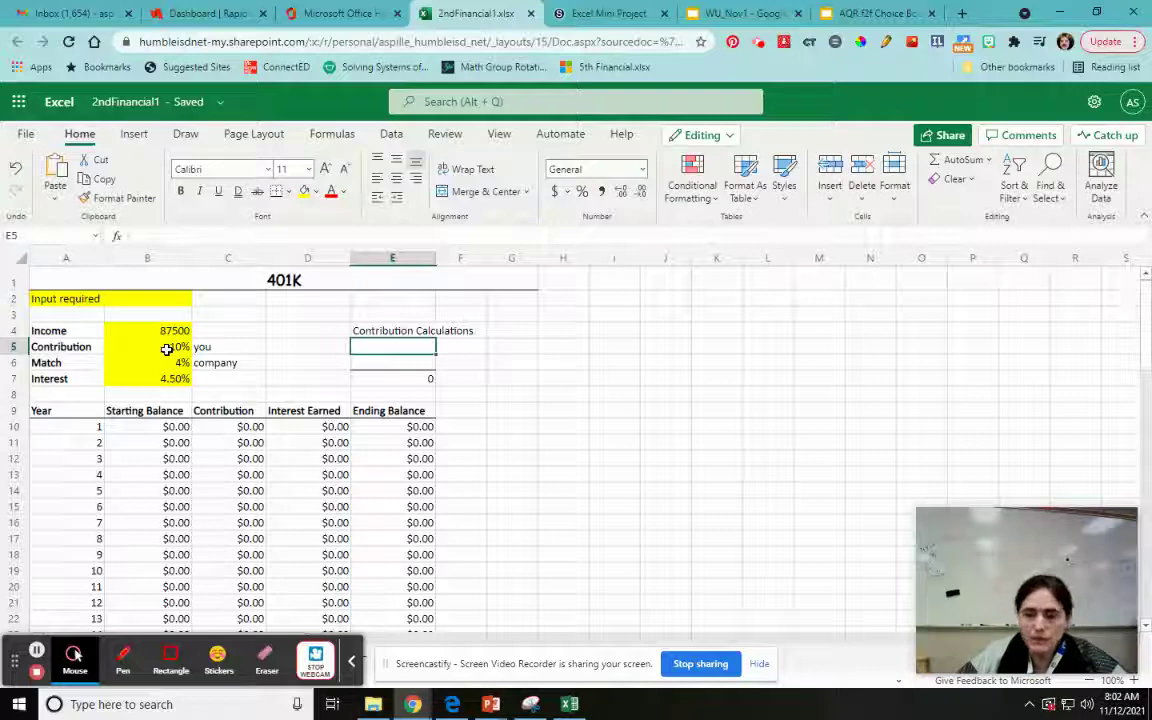
text(=)
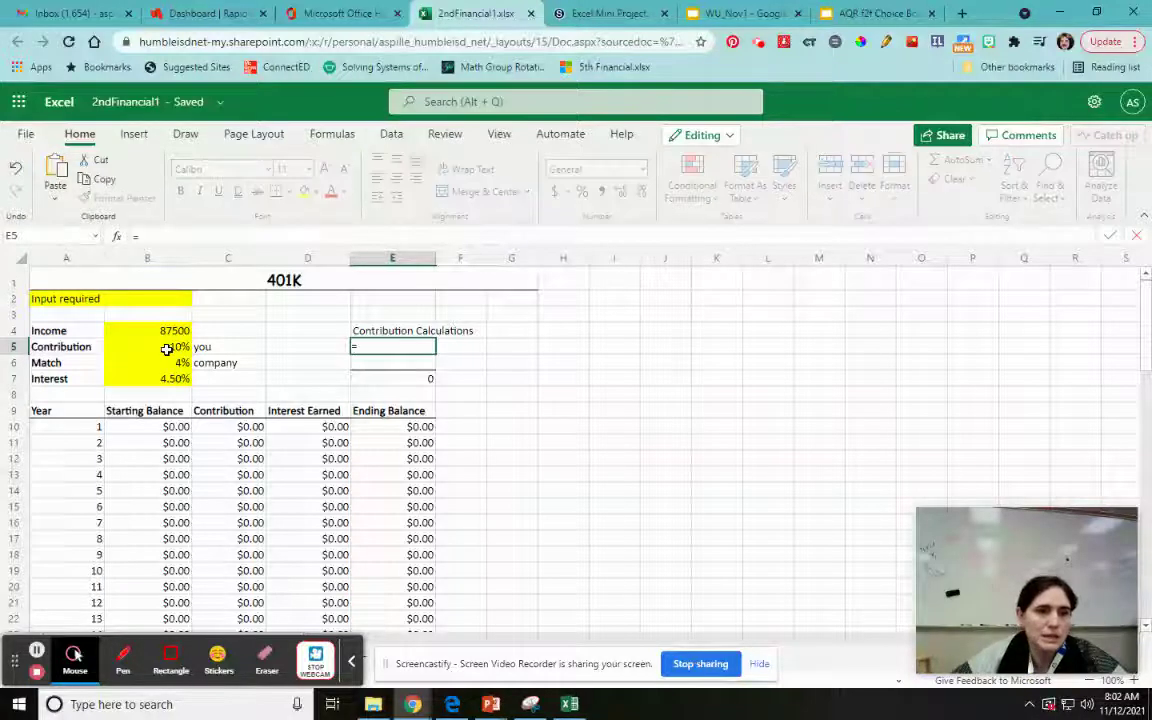
click(128, 344)
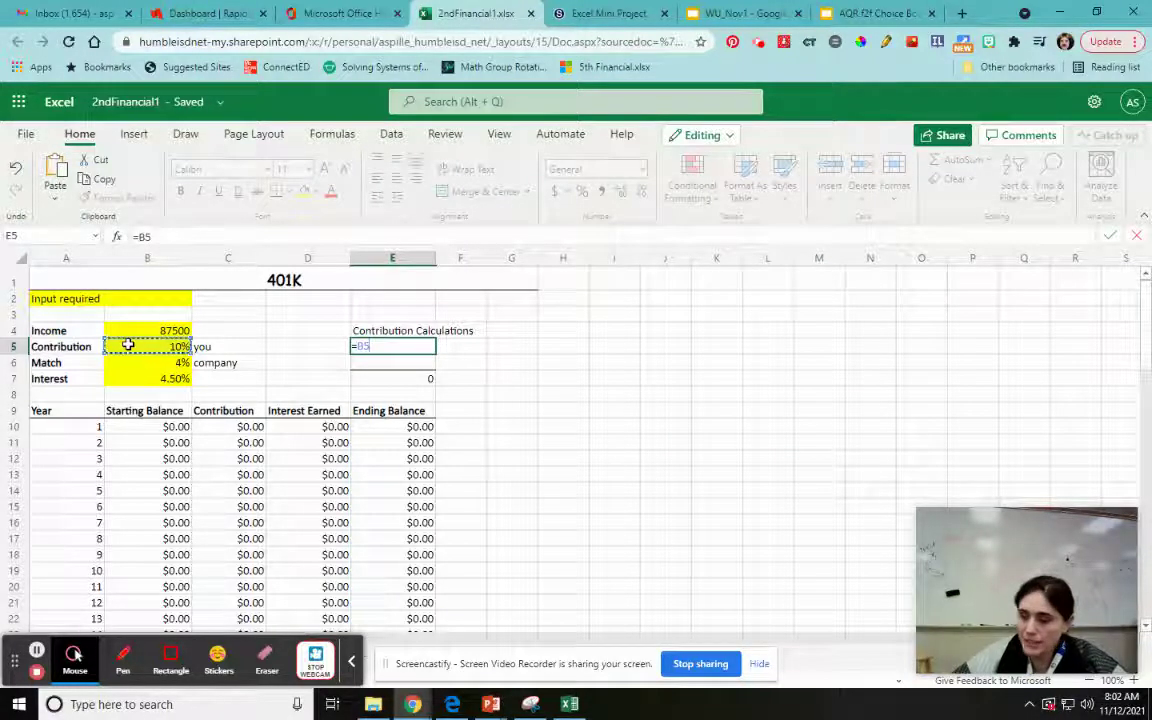
text(*)
click(129, 329)
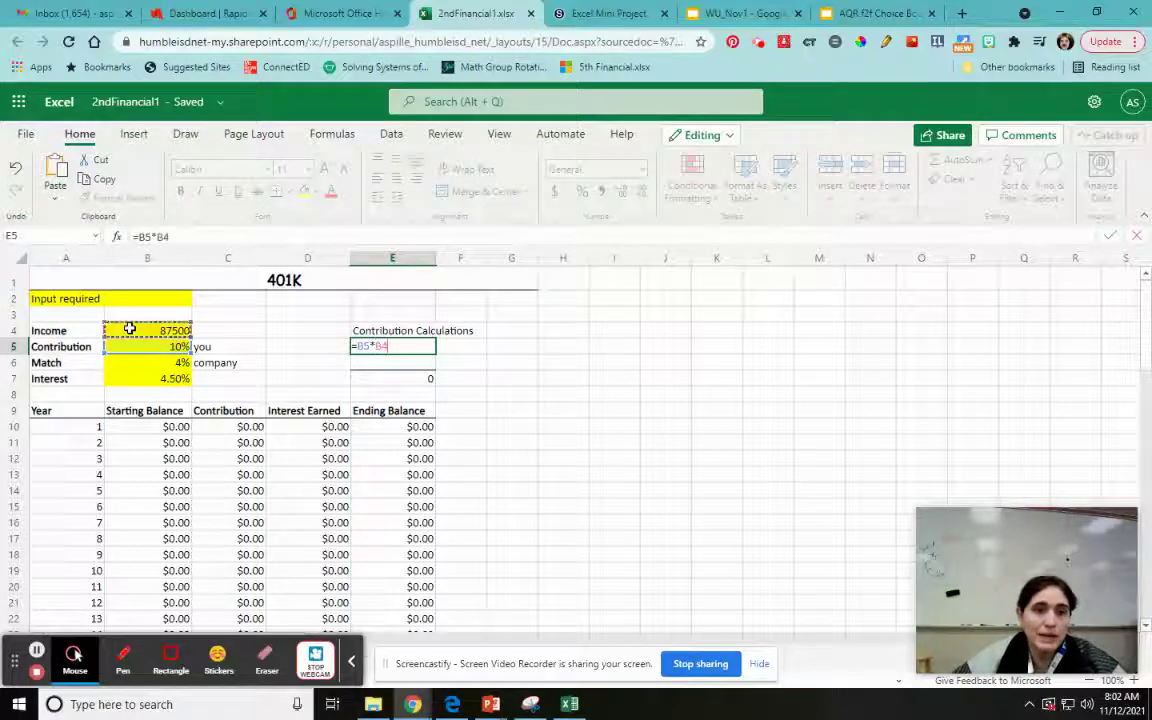
key(Return)
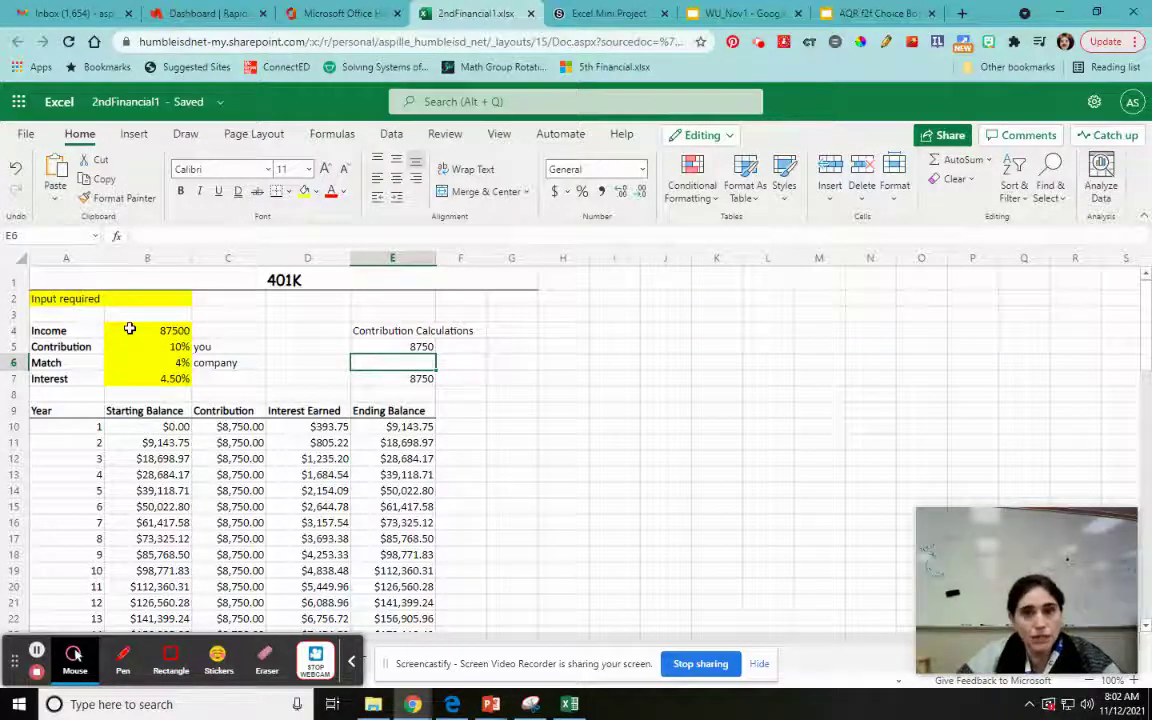
Step: Begin an IF formula in cell E6 with the logical test B5>B6, comparing the contribution rate with the company match
text(=)
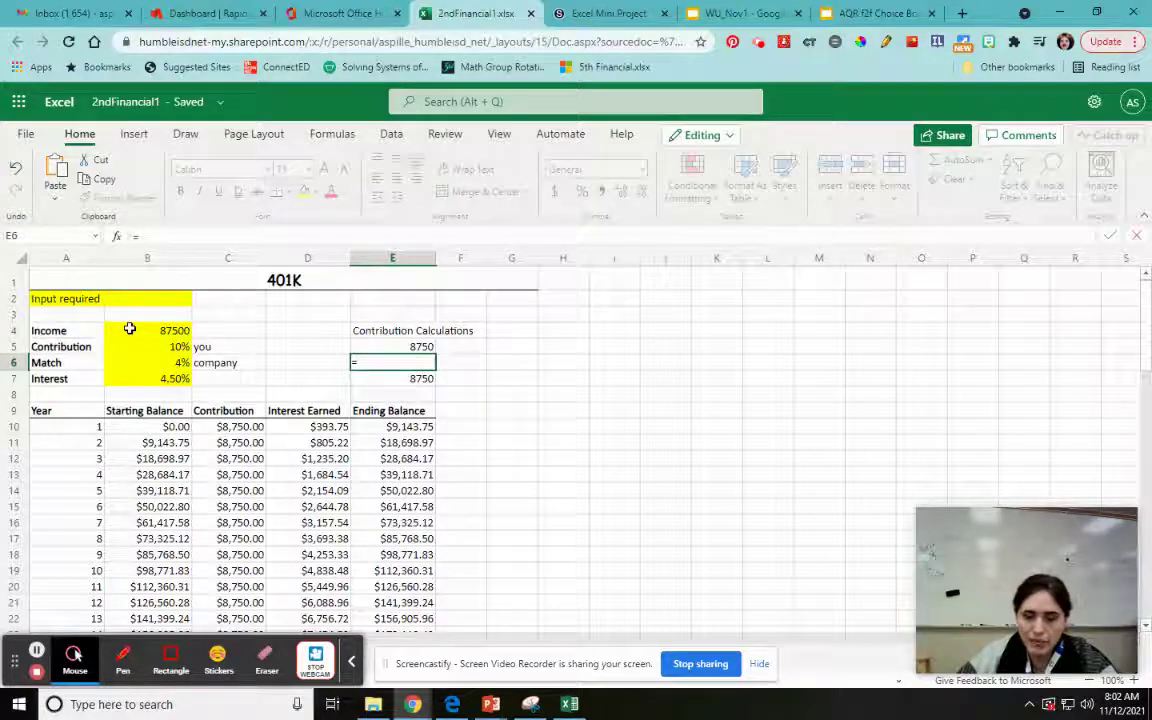
text(if()
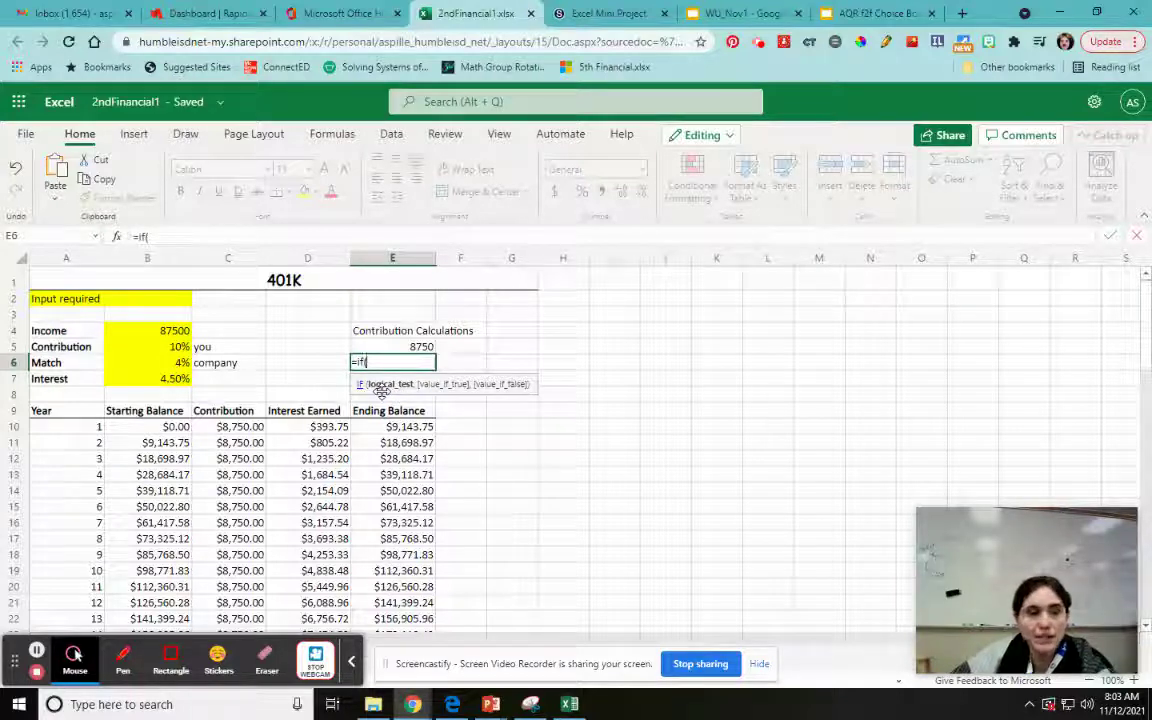
click(143, 347)
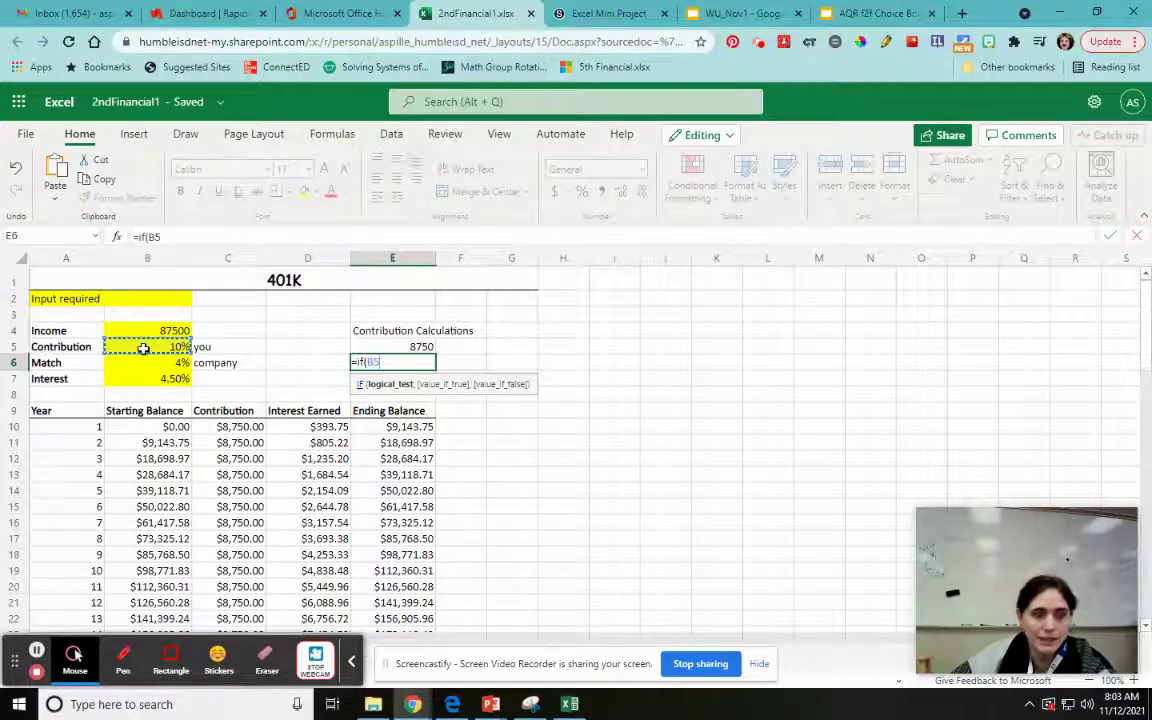
text(>)
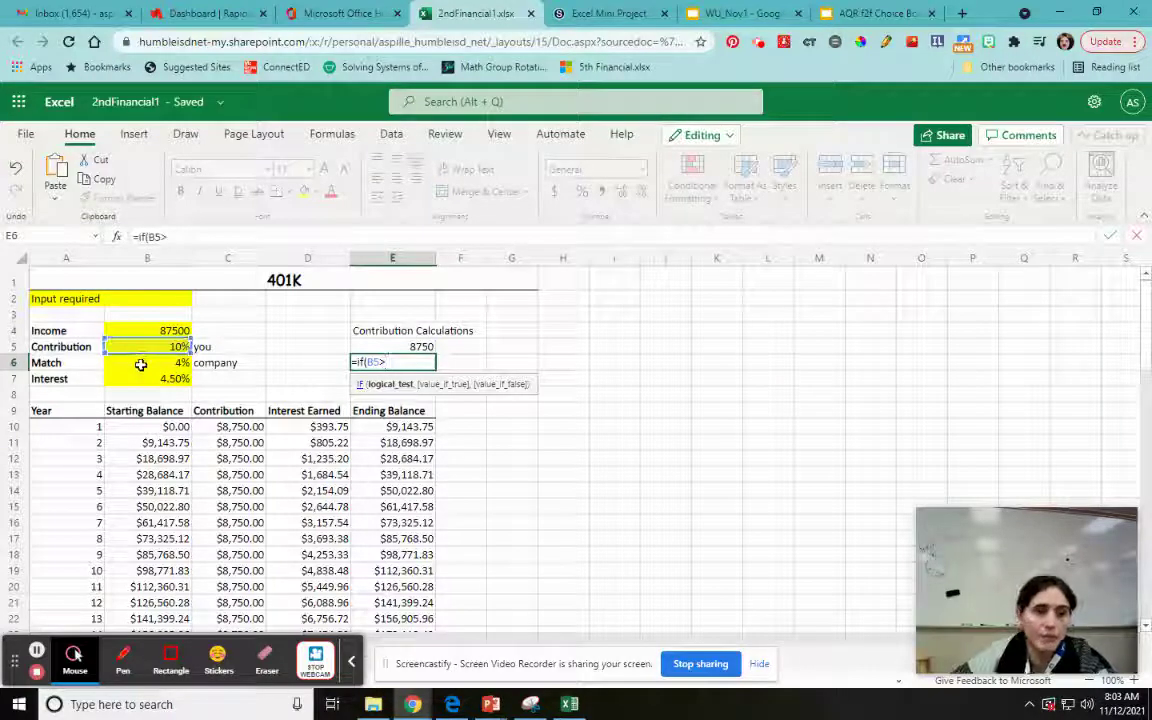
click(141, 364)
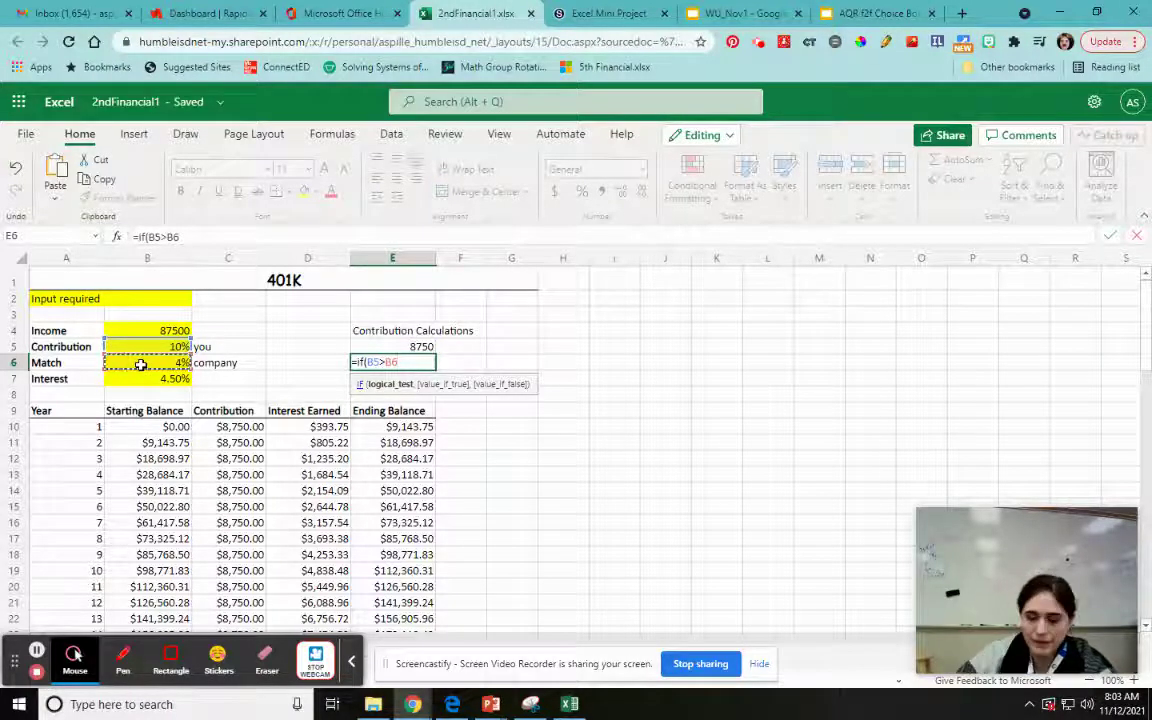
text(,)
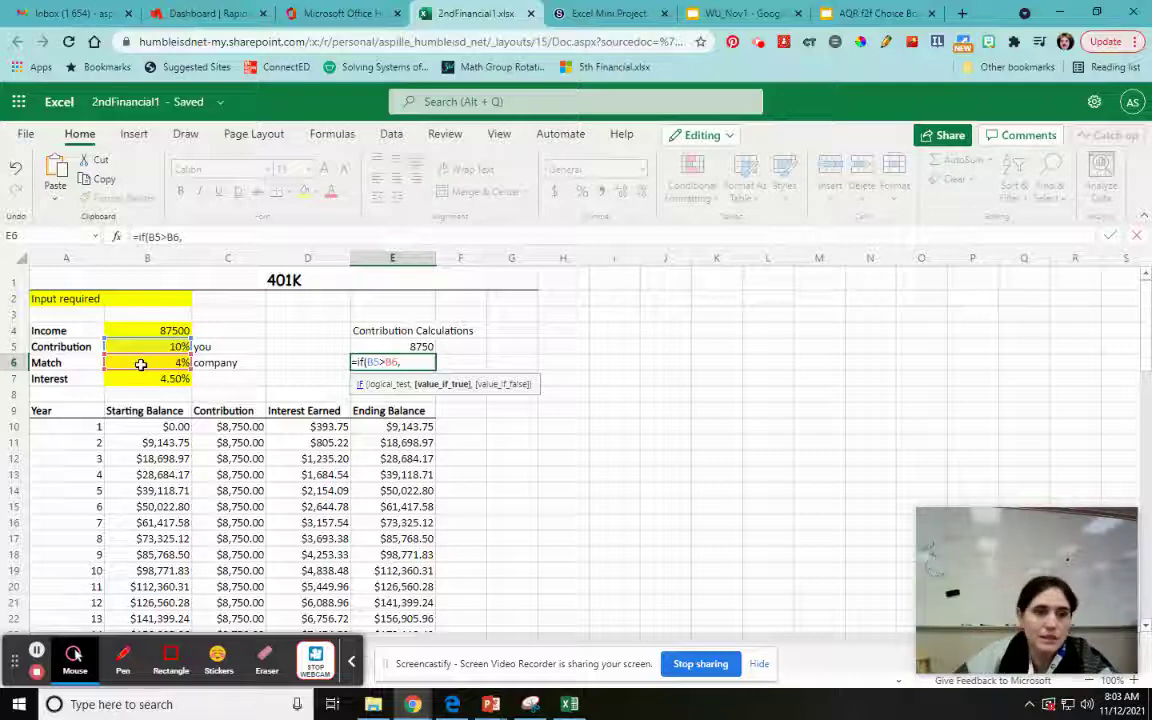
Step: Complete the IF formula in E6 with B6*B4 as the true value and B5*B4 as the false value
click(141, 363)
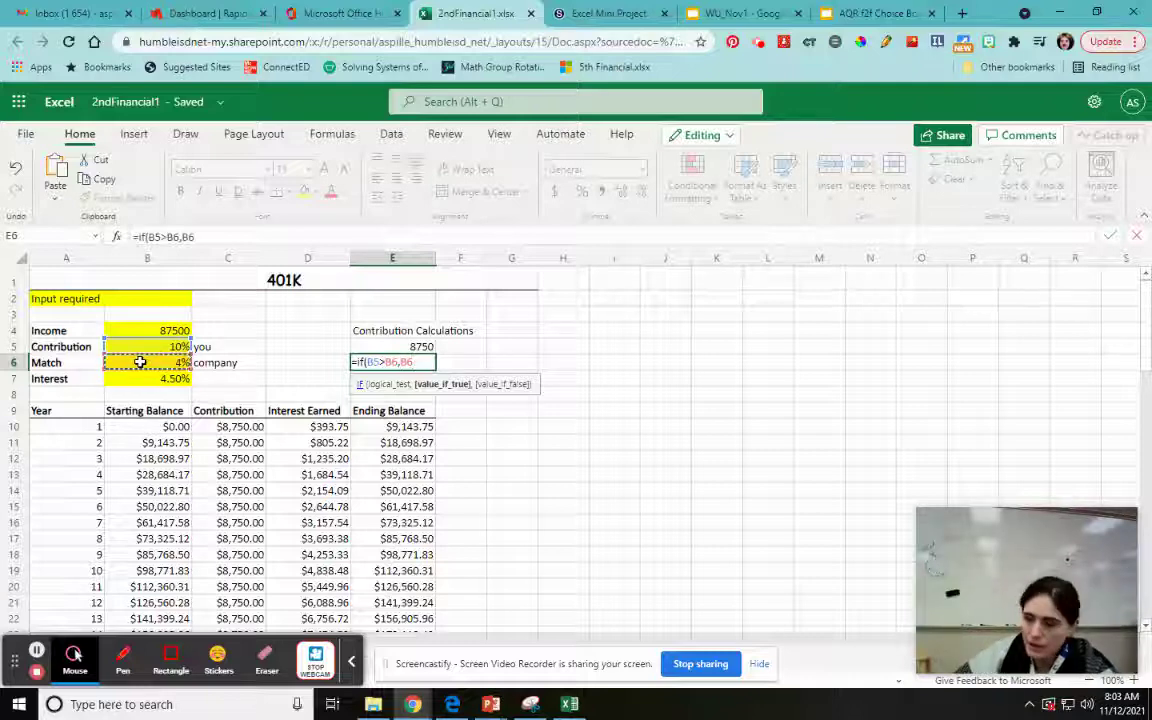
text(*)
click(131, 328)
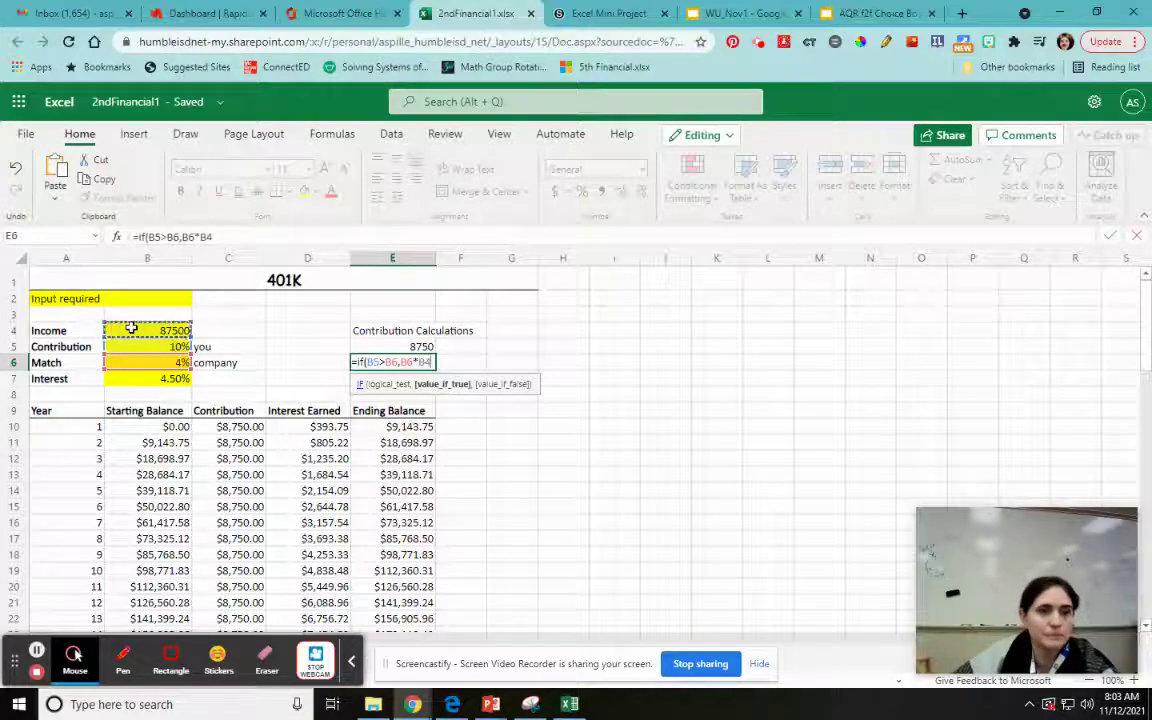
text(,)
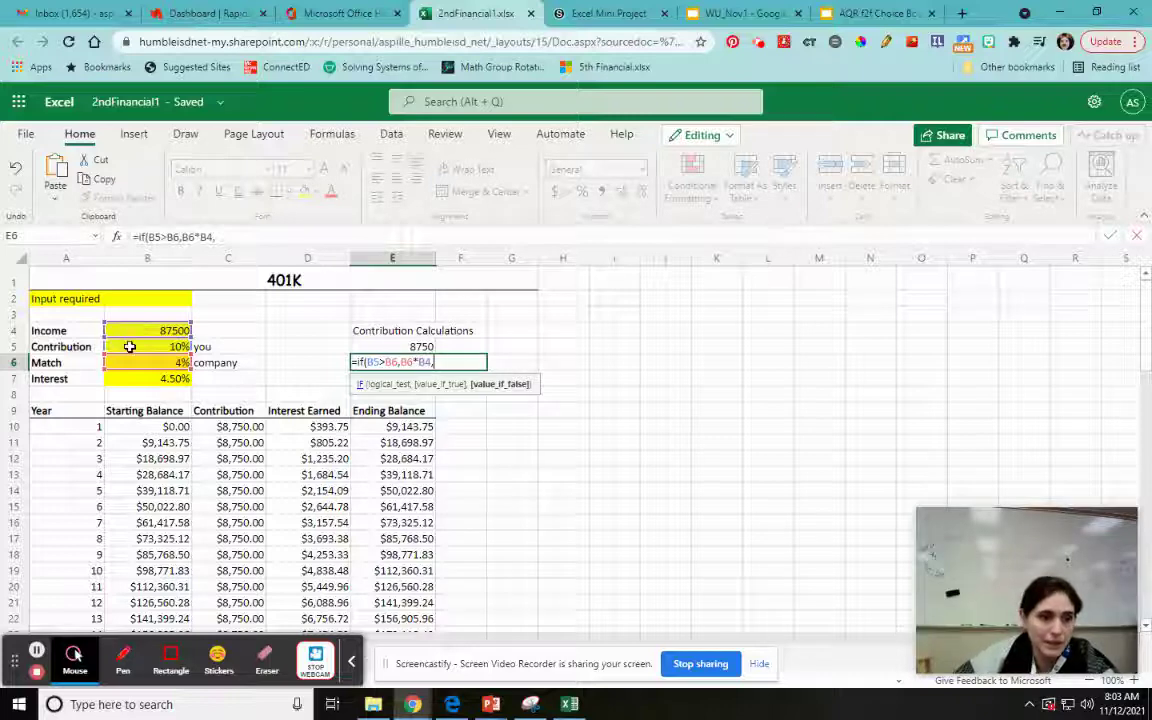
click(130, 346)
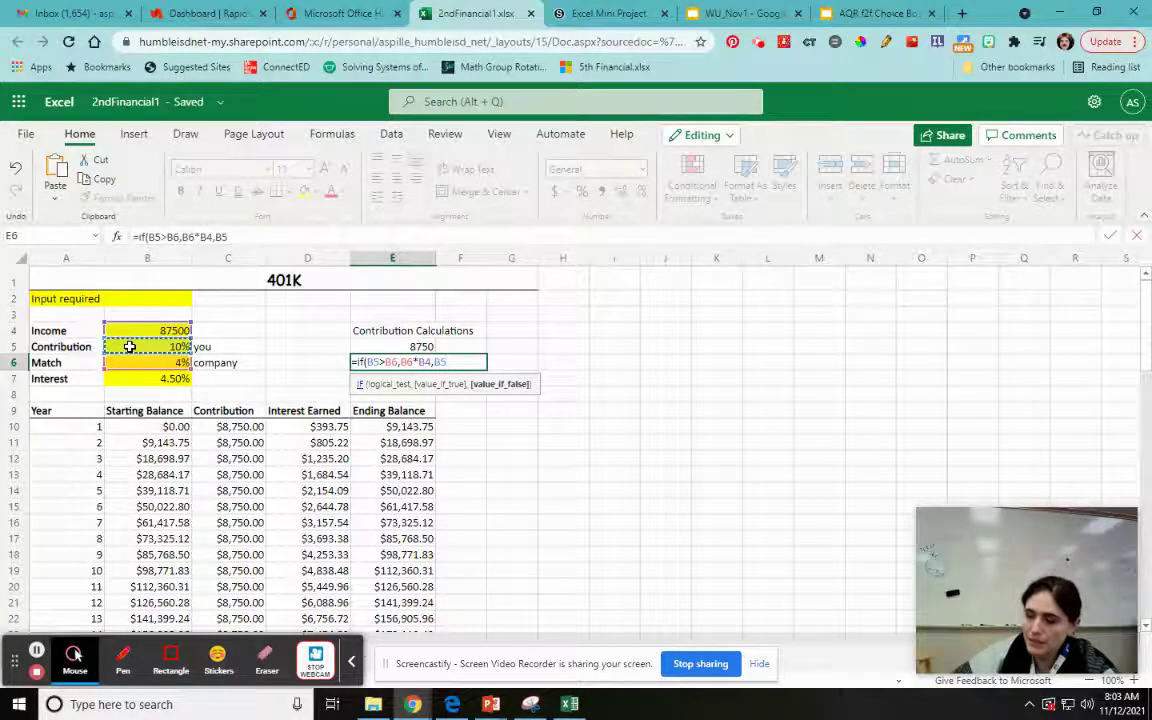
text(*)
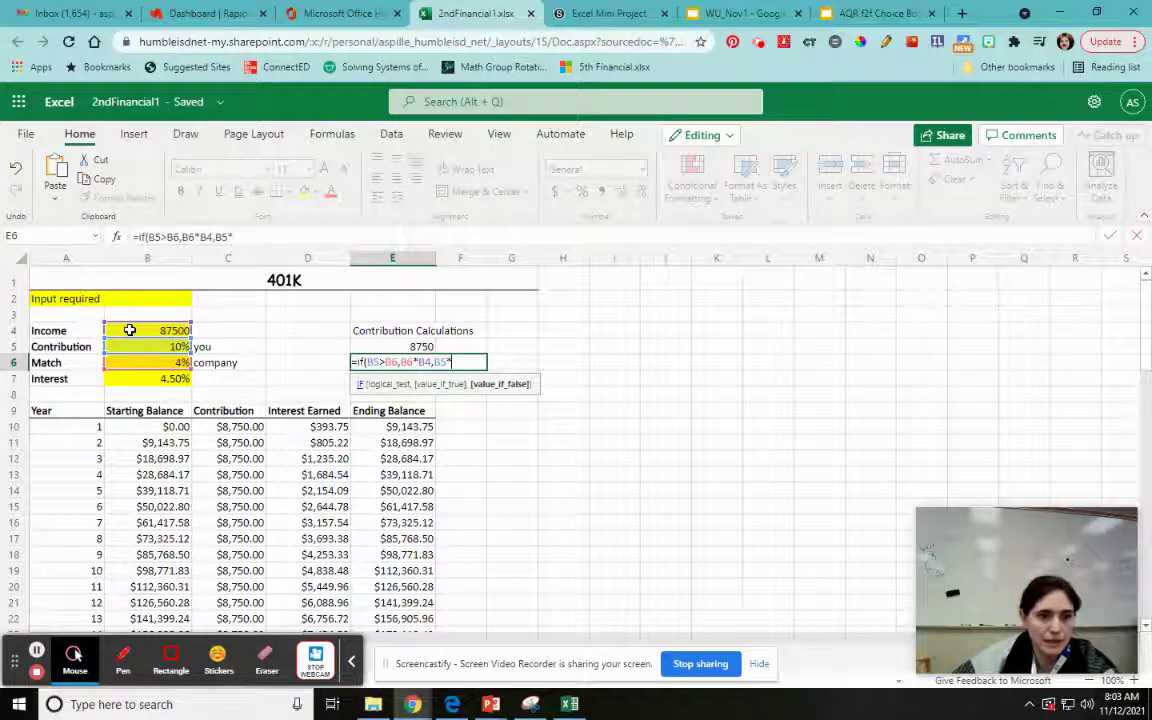
click(130, 330)
text())
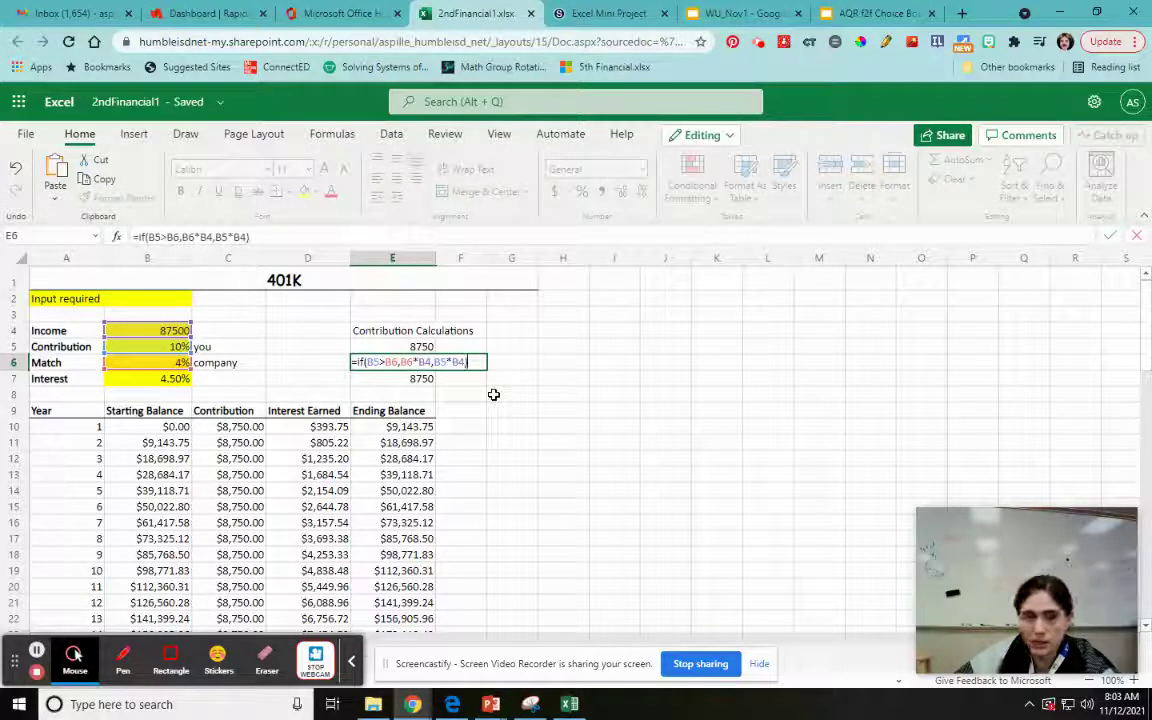
key(Return)
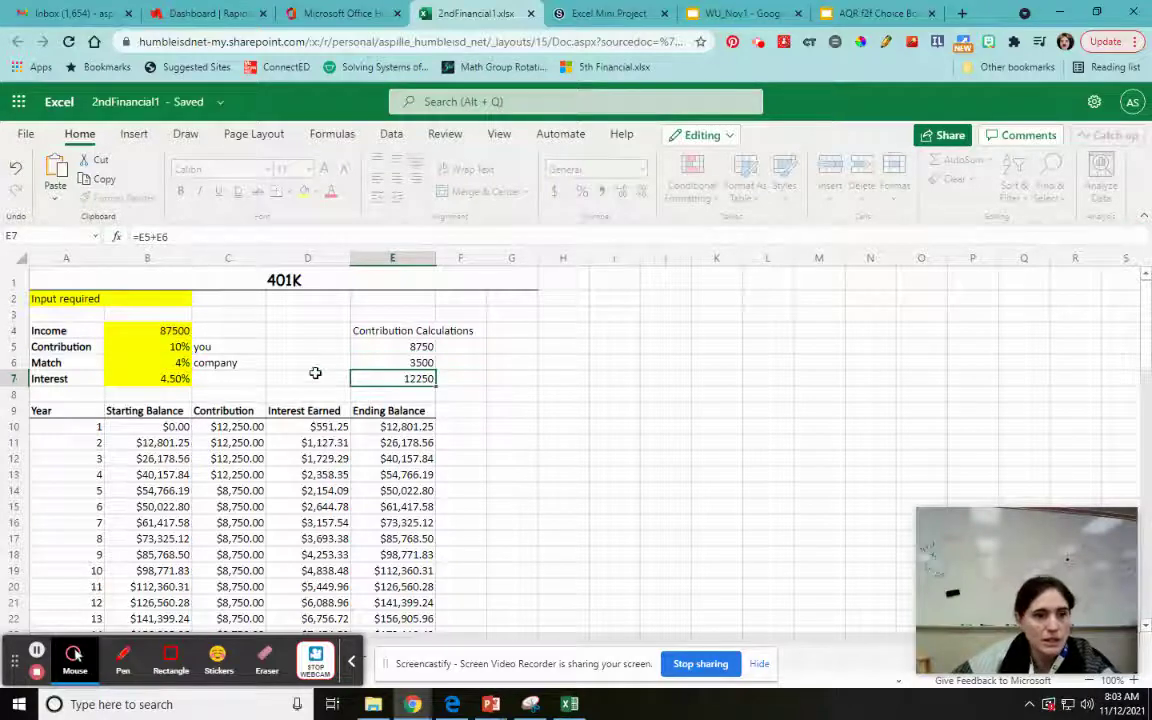
Step: Set the income in cell B4 to 100000
click(119, 328)
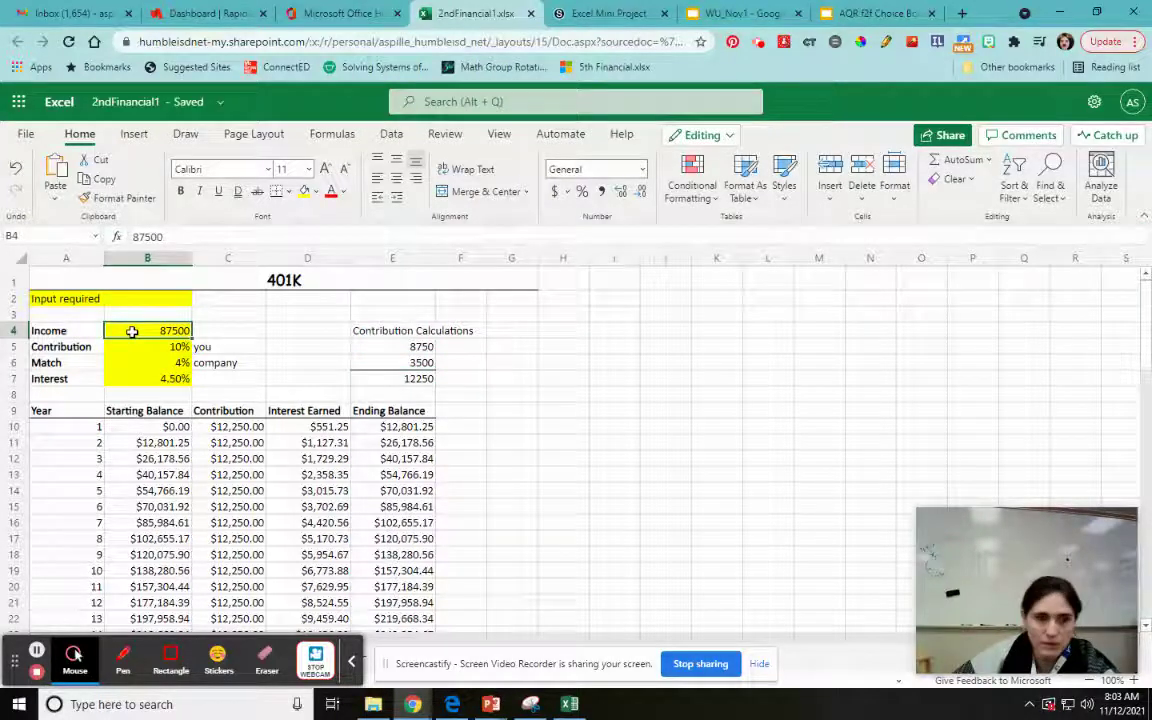
text(100000)
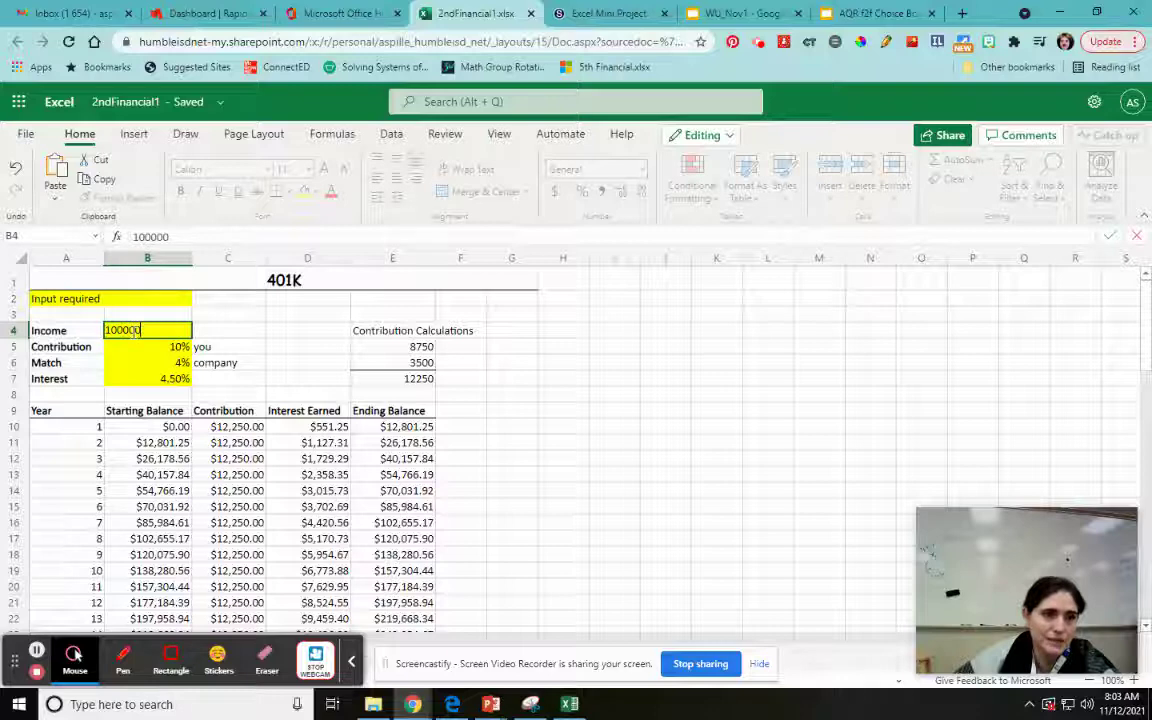
key(Return)
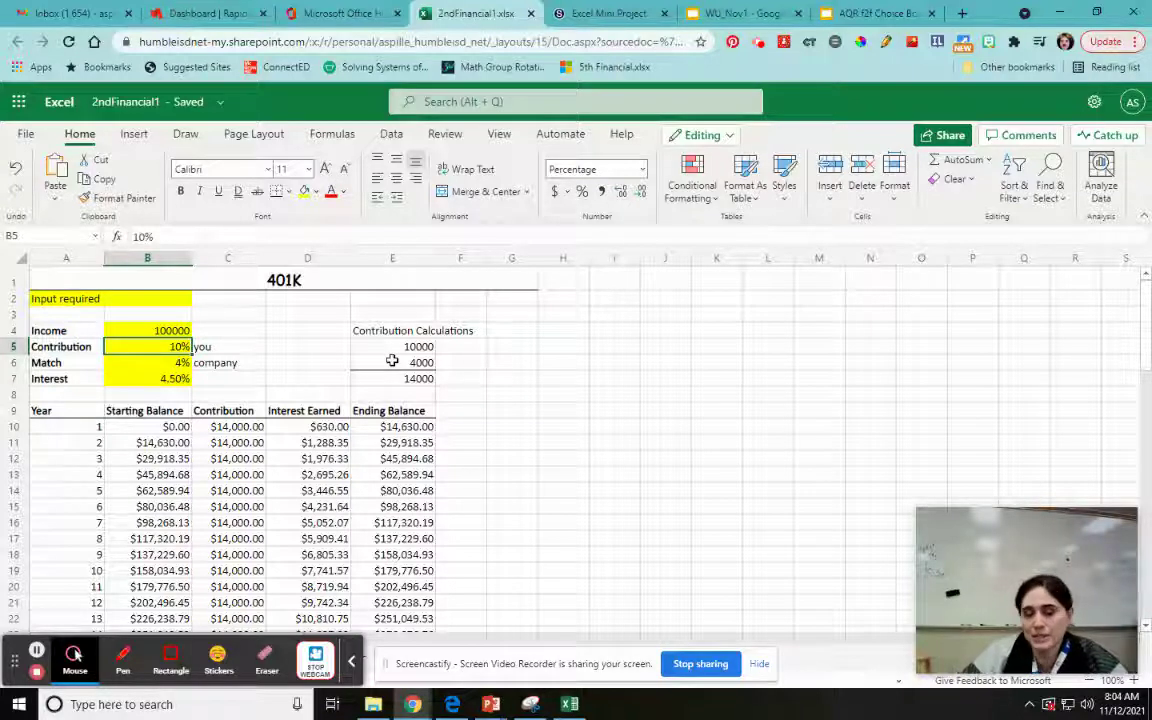
Step: Set the employee contribution rate in B5 to 2% and check the company match formula in E6
text(2)
key(Return)
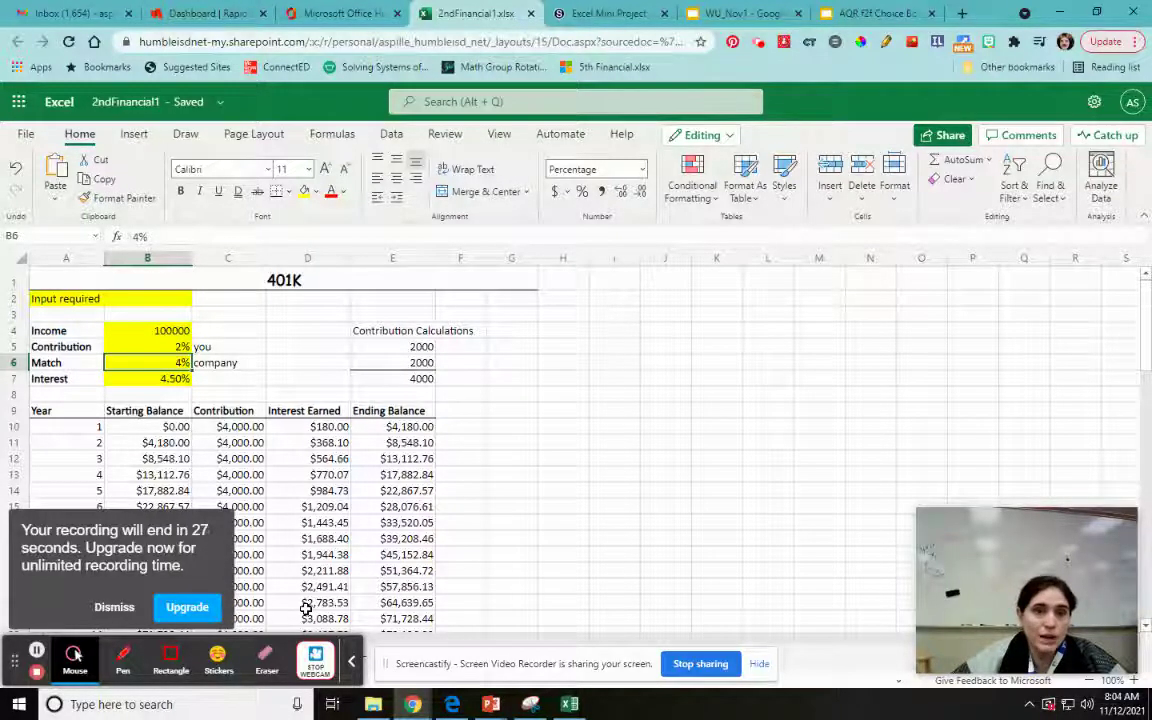
click(110, 607)
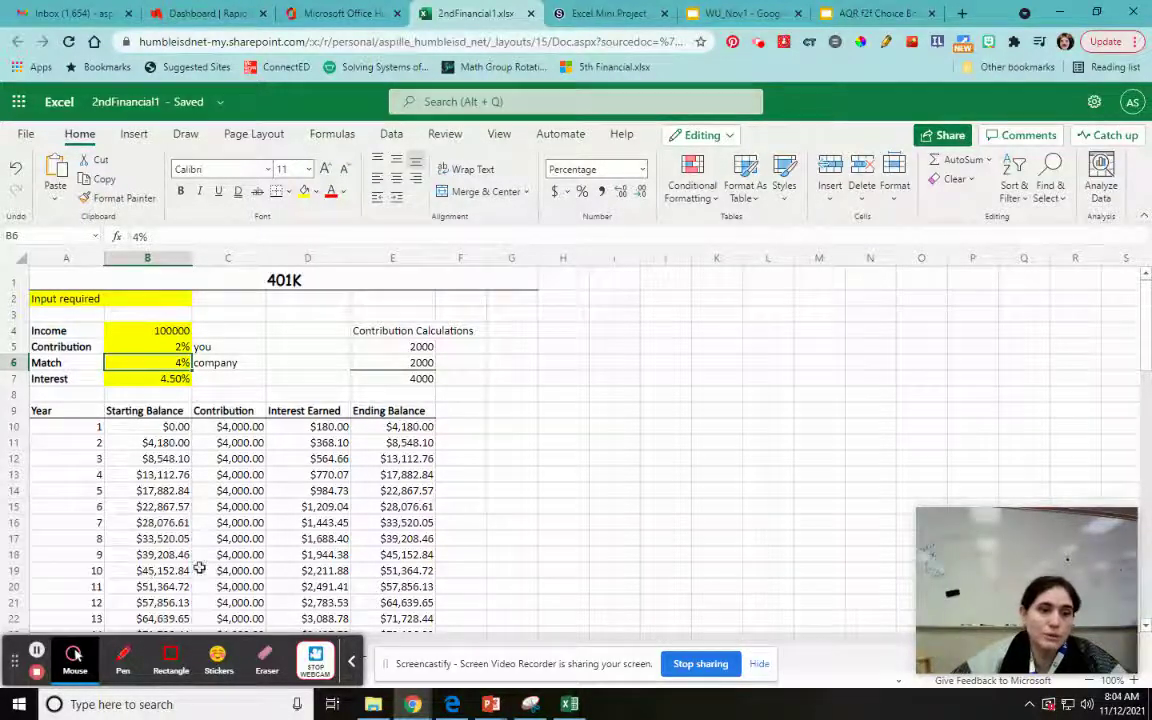
click(395, 363)
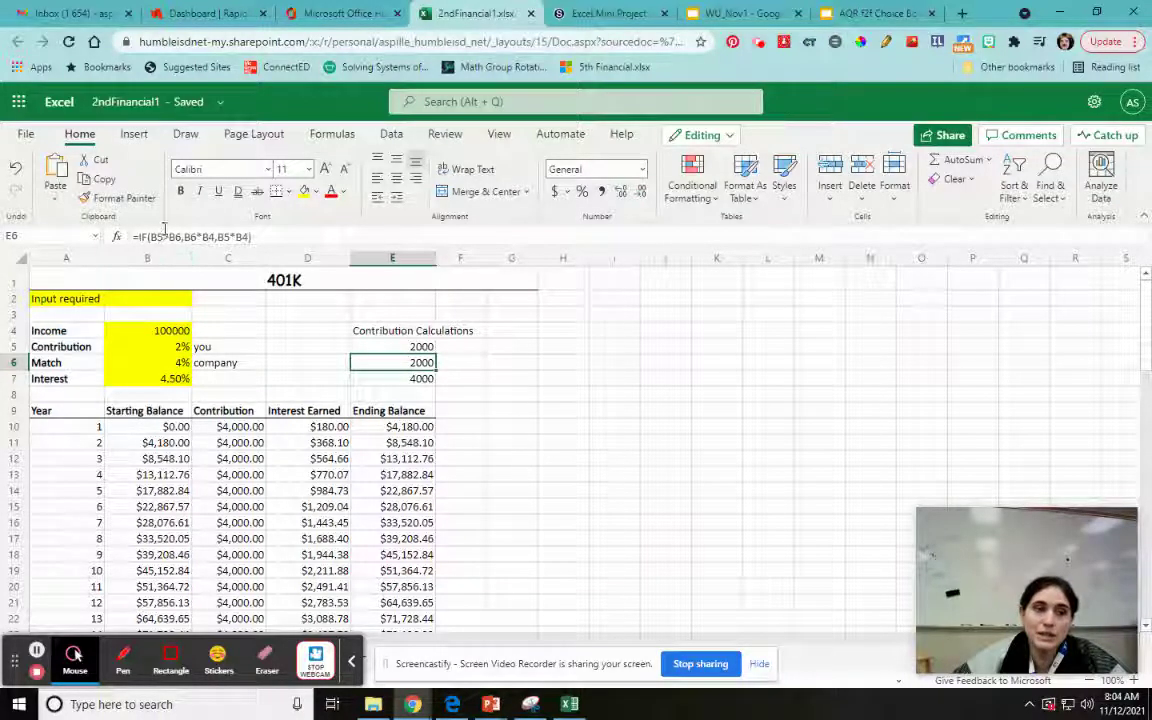